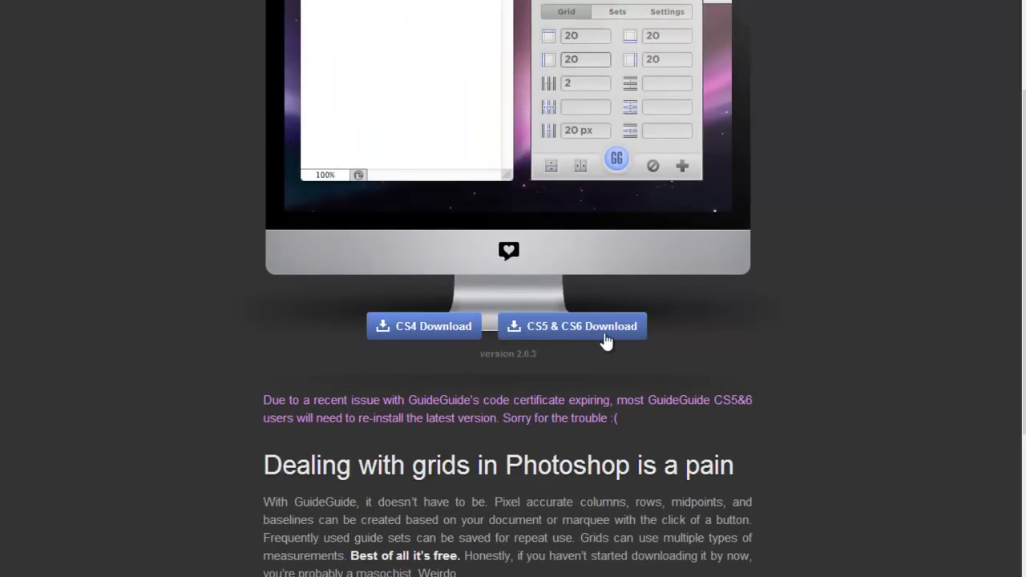
{"action": "scroll", "coordinate": [737, 323], "scroll_direction": "down", "scroll_amount": 2}
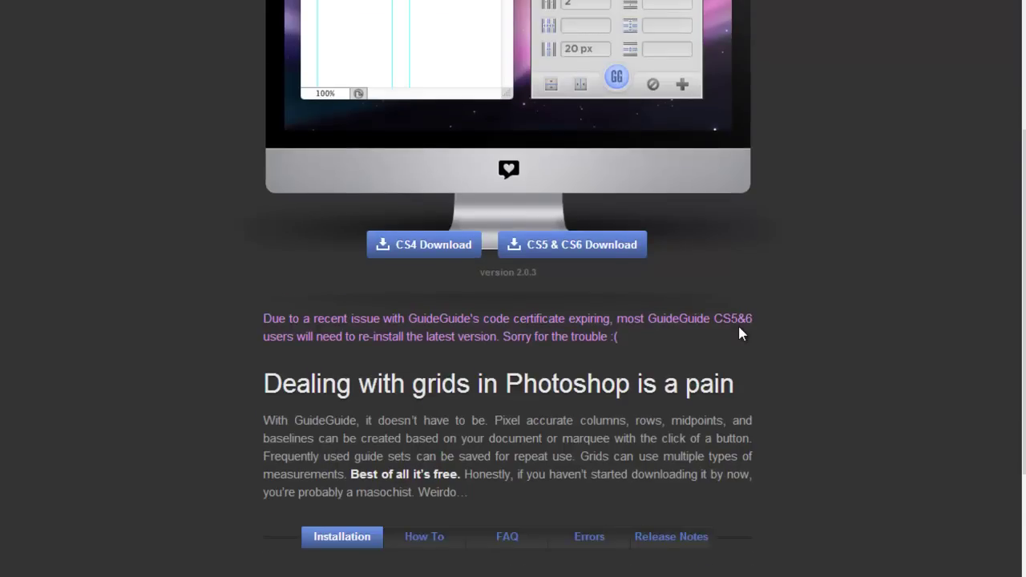
{"action": "scroll", "coordinate": [739, 333], "scroll_direction": "down", "scroll_amount": 3}
{"action": "scroll", "coordinate": [739, 333], "scroll_direction": "down", "scroll_amount": 5}
{"action": "scroll", "coordinate": [739, 333], "scroll_direction": "down", "scroll_amount": 2}
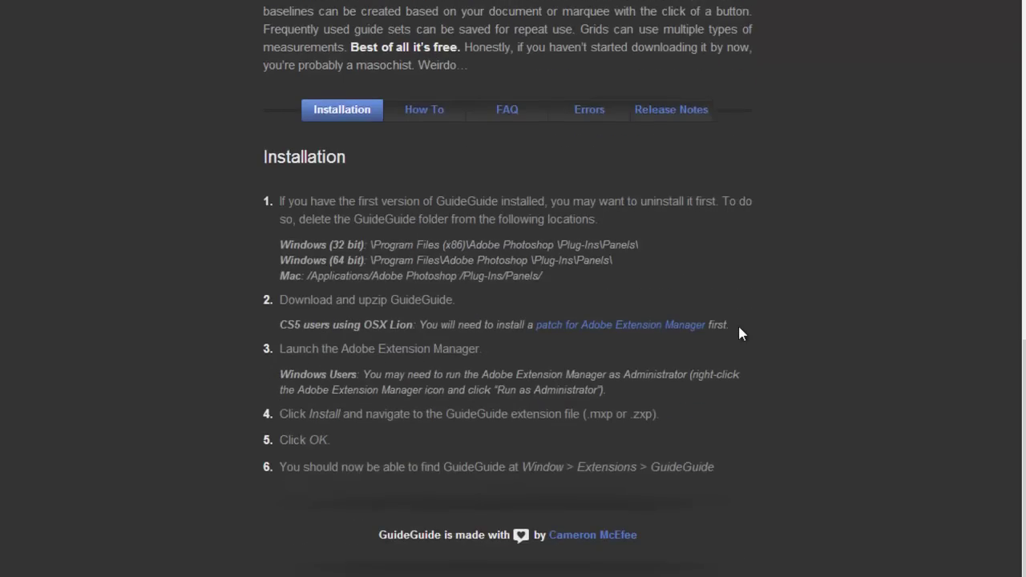
{"action": "scroll", "coordinate": [738, 334], "scroll_direction": "up", "scroll_amount": 6}
{"action": "scroll", "coordinate": [739, 333], "scroll_direction": "up", "scroll_amount": 8}
{"action": "scroll", "coordinate": [739, 333], "scroll_direction": "up", "scroll_amount": 3}
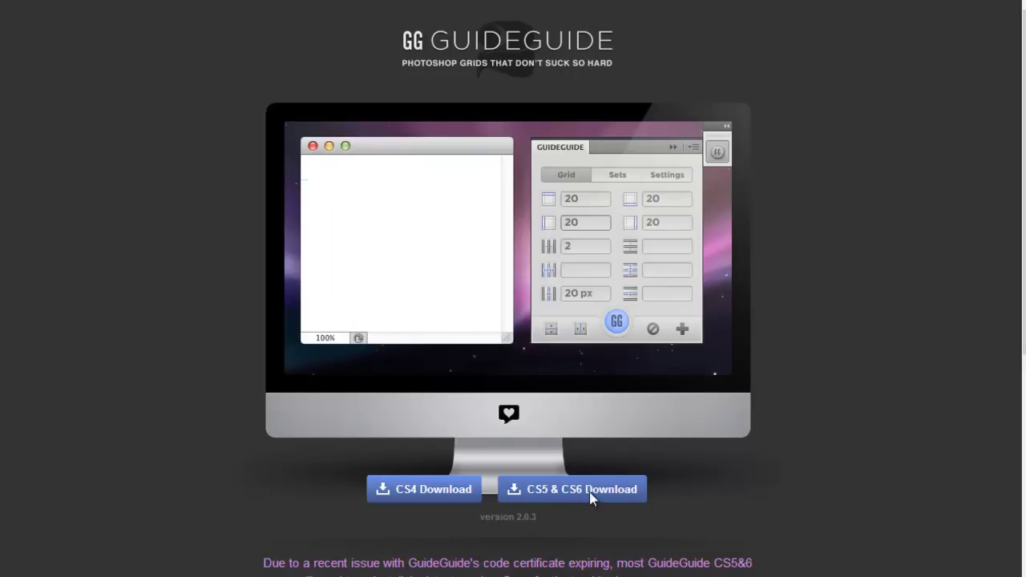
- Download the CS5 & CS6 GuideGuide package and save it to the desktop as guideguide-cs5.zip
{"action": "left_click", "coordinate": [589, 491]}
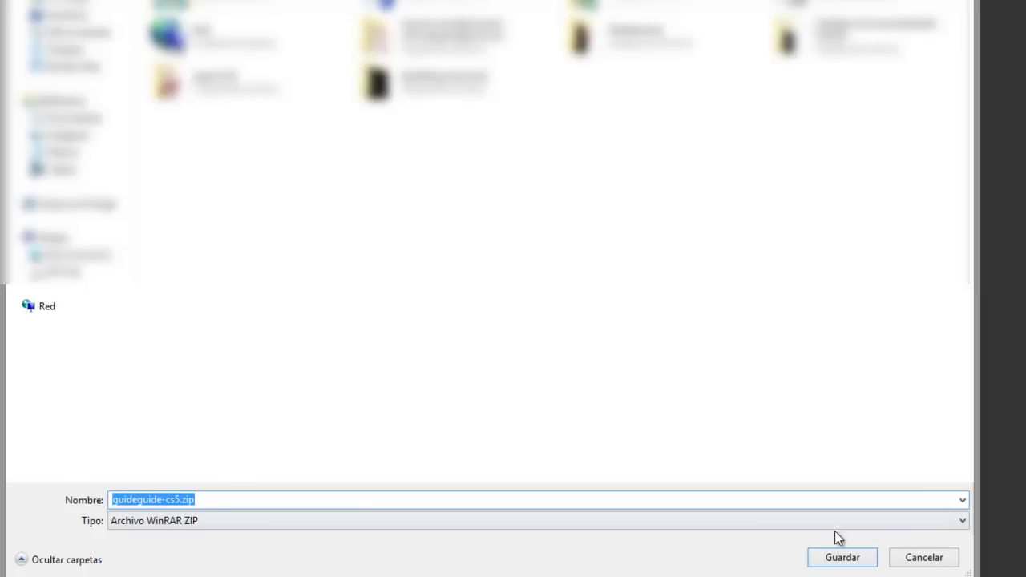
{"action": "left_click", "coordinate": [850, 565]}
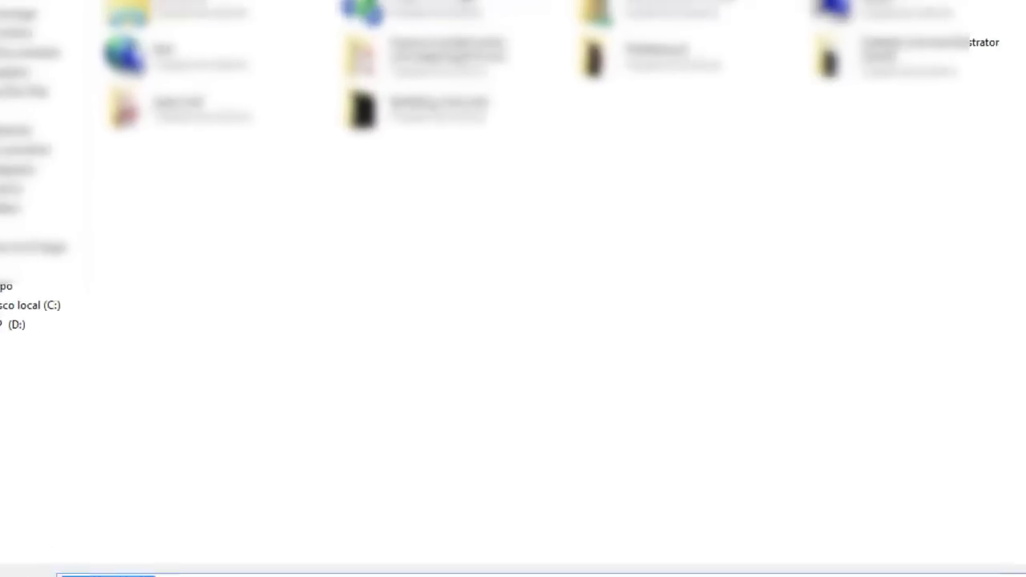
{"action": "left_click", "coordinate": [527, 251]}
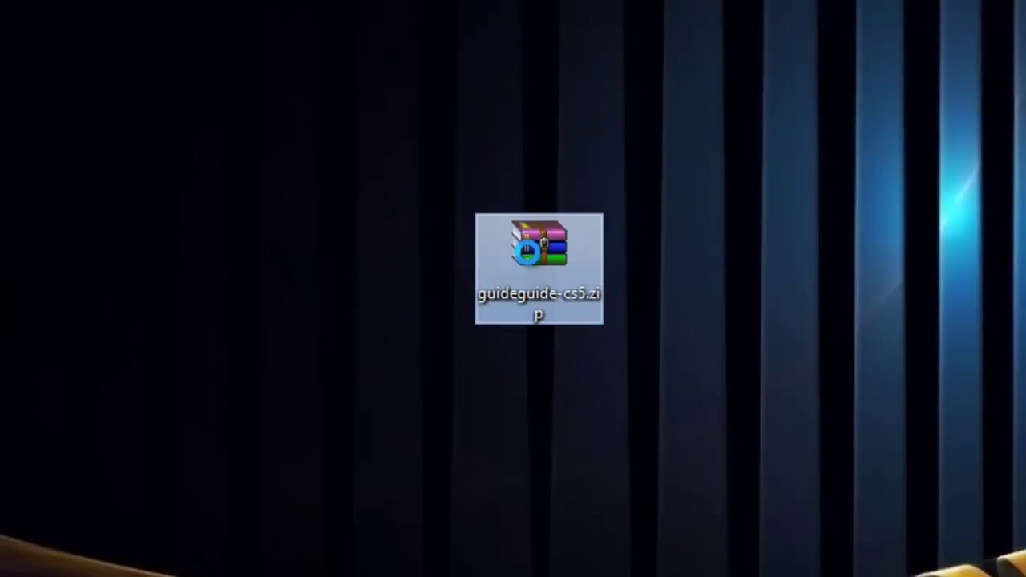
- Extract guideguide-cs5.zxp on the desktop and open it in Adobe Extension Manager CS6
{"action": "right_click", "coordinate": [529, 252]}
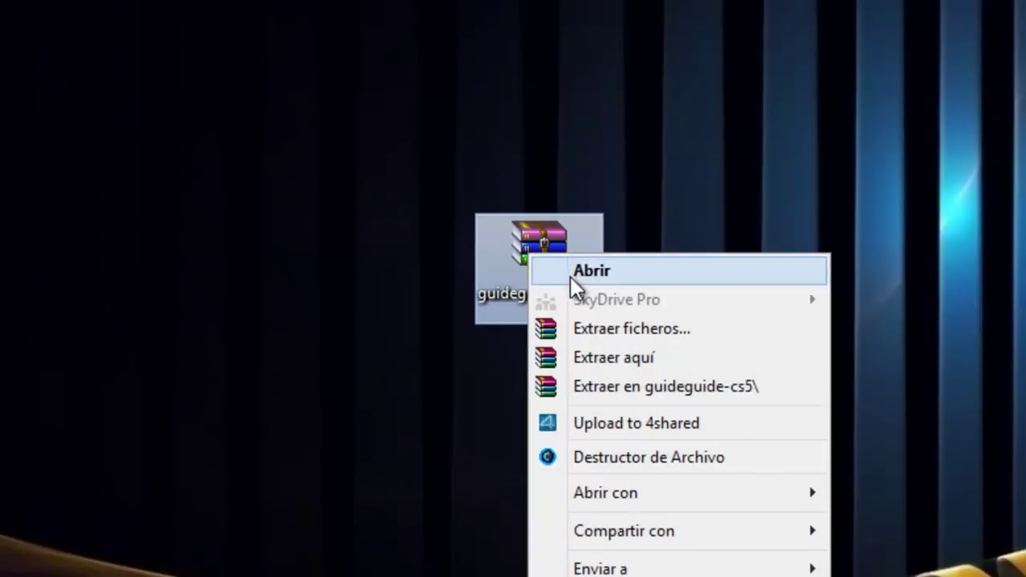
{"action": "left_click", "coordinate": [613, 359]}
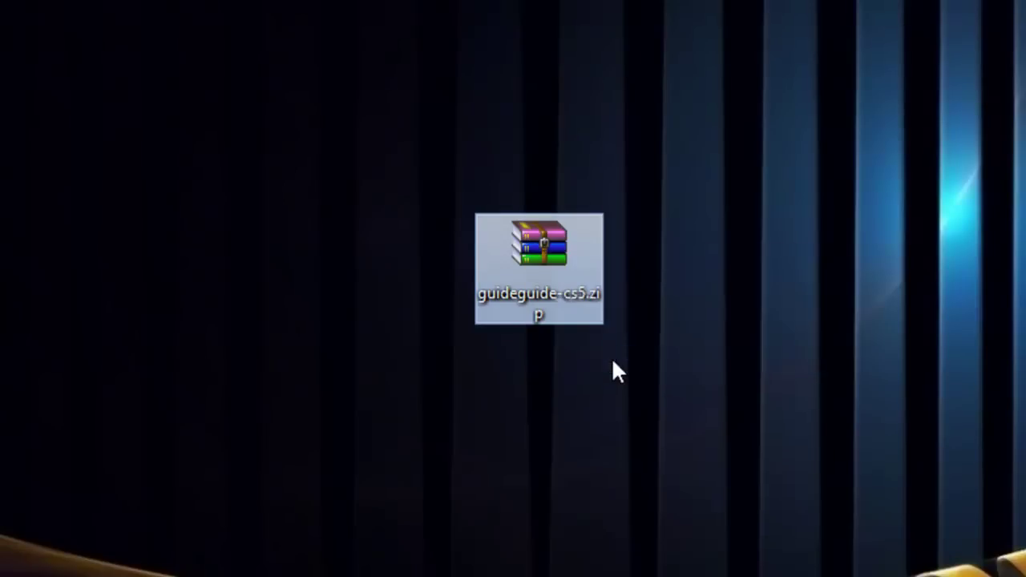
{"action": "left_click", "coordinate": [659, 385]}
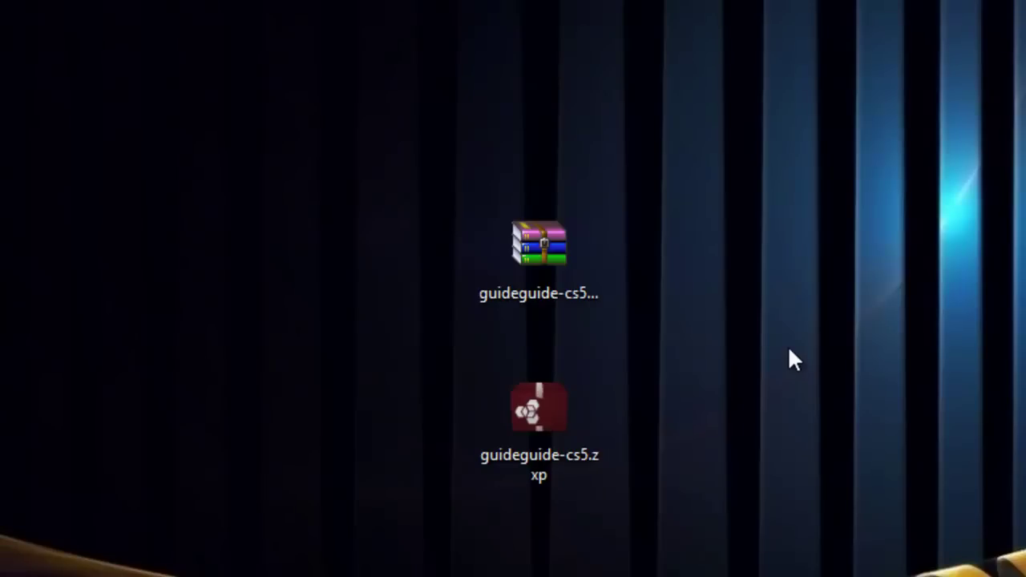
{"action": "left_click", "coordinate": [550, 428]}
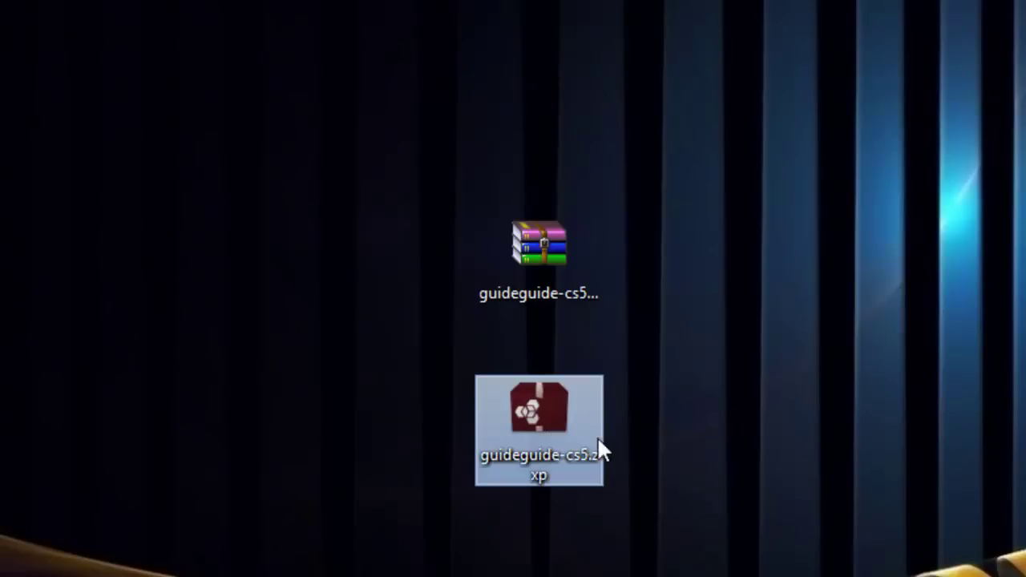
{"action": "double_click", "coordinate": [542, 427]}
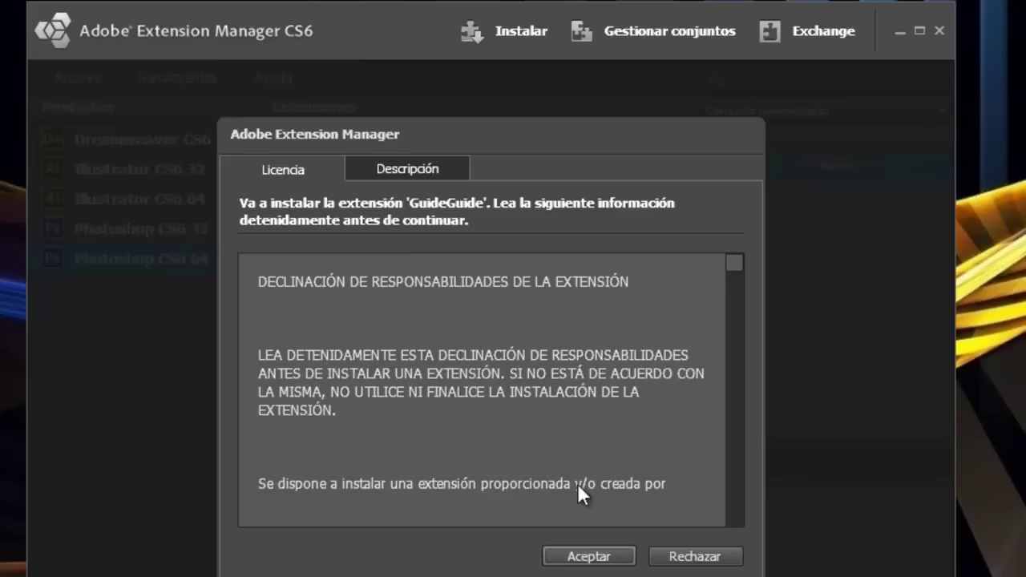
- Accept the license, confirm GuideGuide 2.0.3 is enabled for Photoshop CS6 64, and close Extension Manager
{"action": "left_click", "coordinate": [579, 560]}
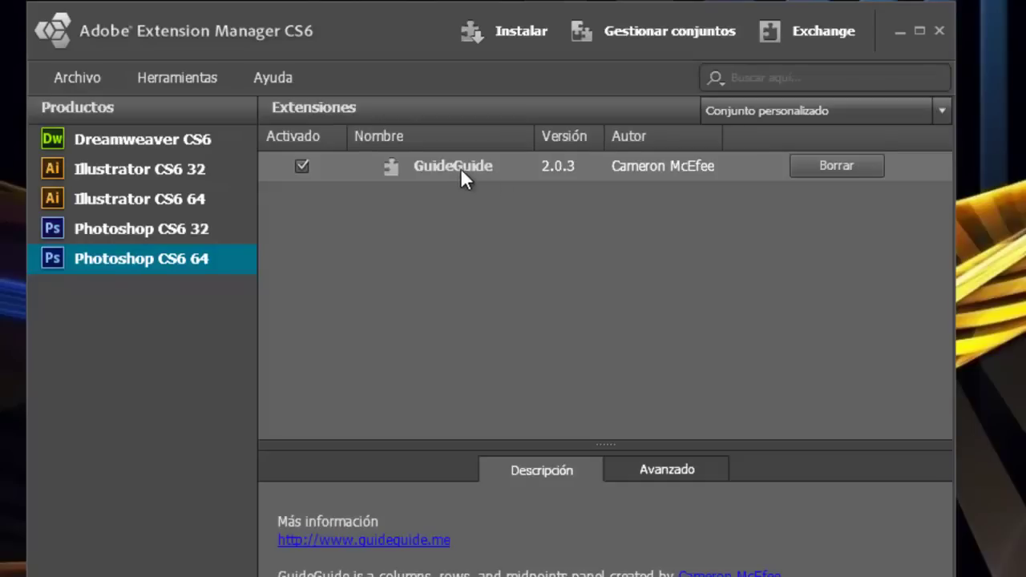
{"action": "left_click", "coordinate": [450, 169]}
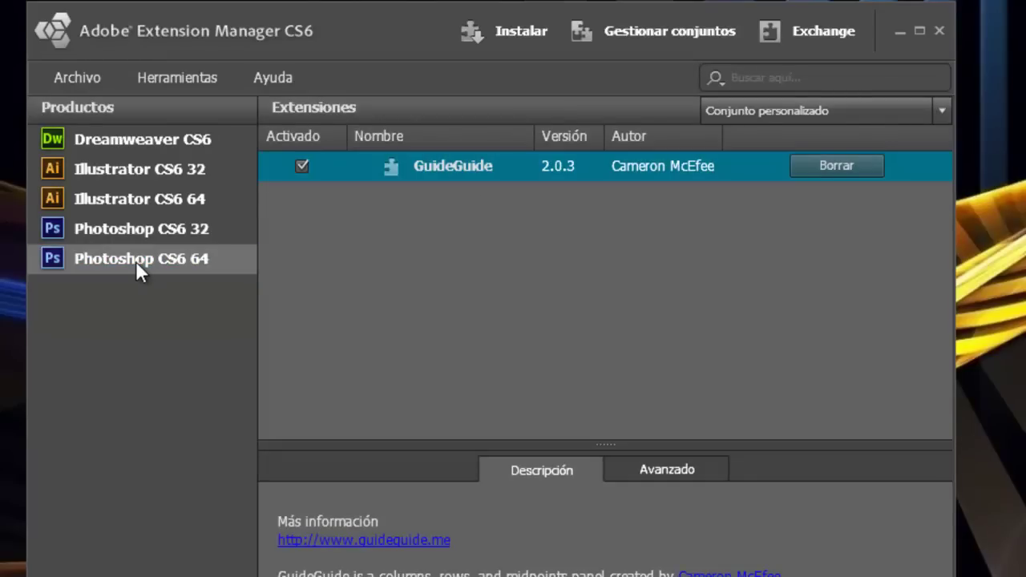
{"action": "left_click", "coordinate": [134, 261]}
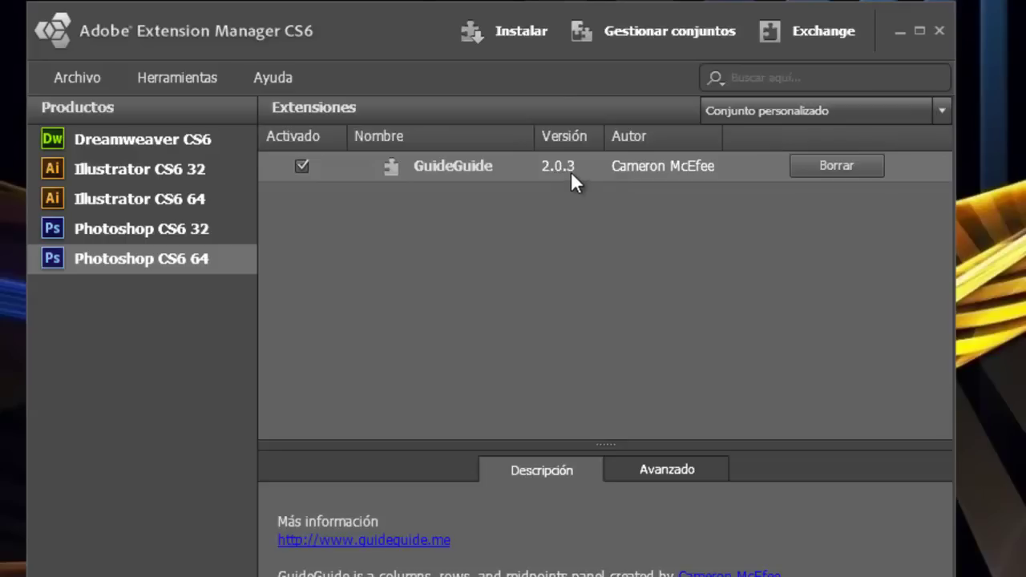
{"action": "left_click", "coordinate": [633, 169]}
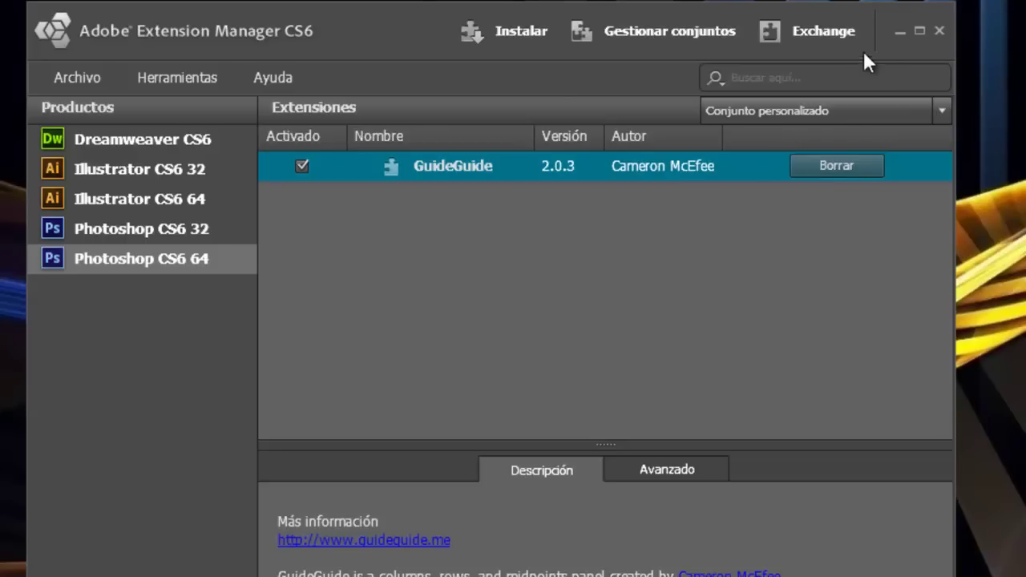
{"action": "left_click", "coordinate": [939, 30]}
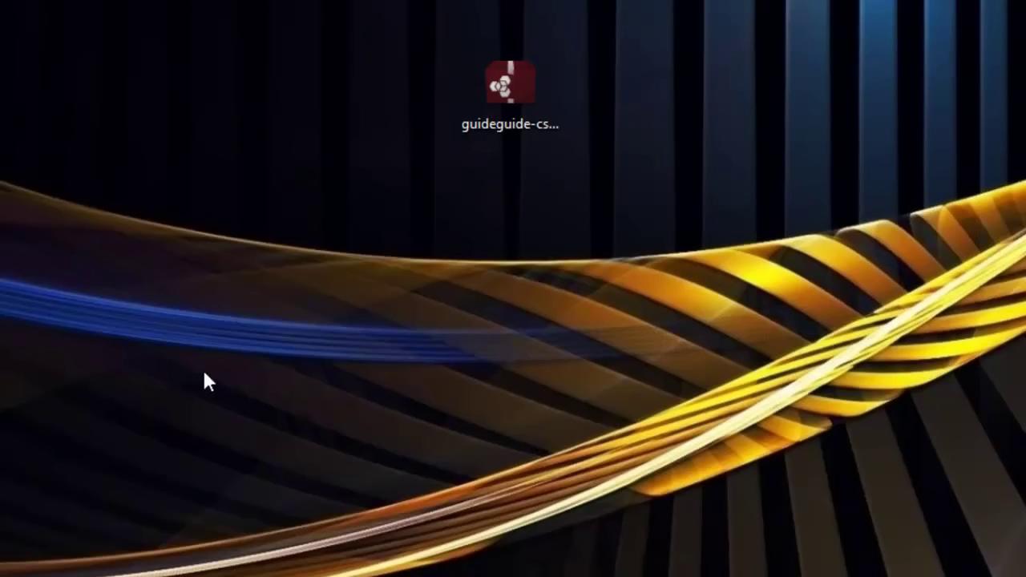
- Launch Photoshop CS6 and create a new blank document, Sin título-1, with default settings
{"action": "key", "text": "super"}
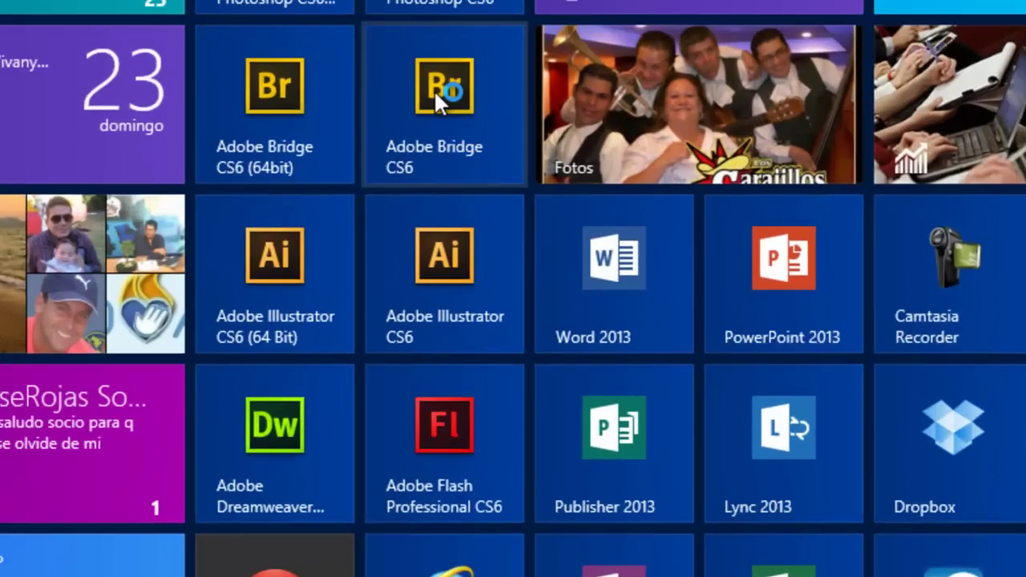
{"action": "left_click", "coordinate": [229, 184]}
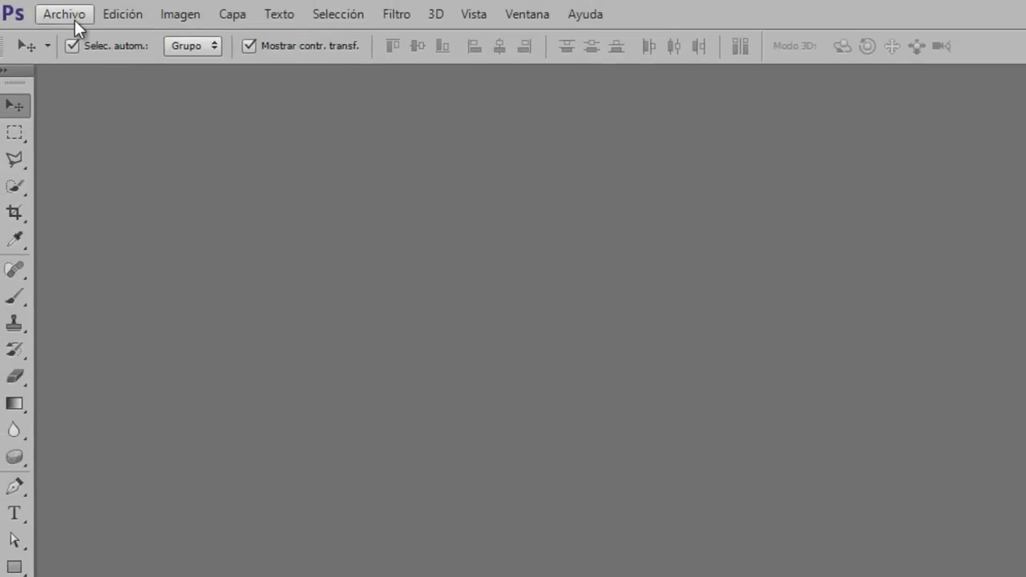
{"action": "left_click", "coordinate": [74, 20]}
{"action": "left_click", "coordinate": [83, 38]}
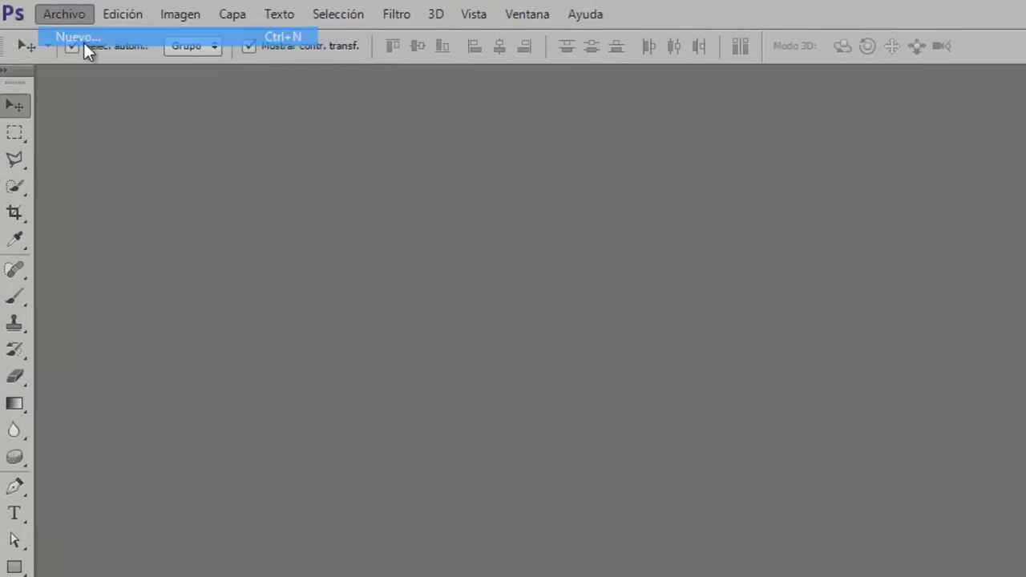
{"action": "left_click", "coordinate": [765, 324]}
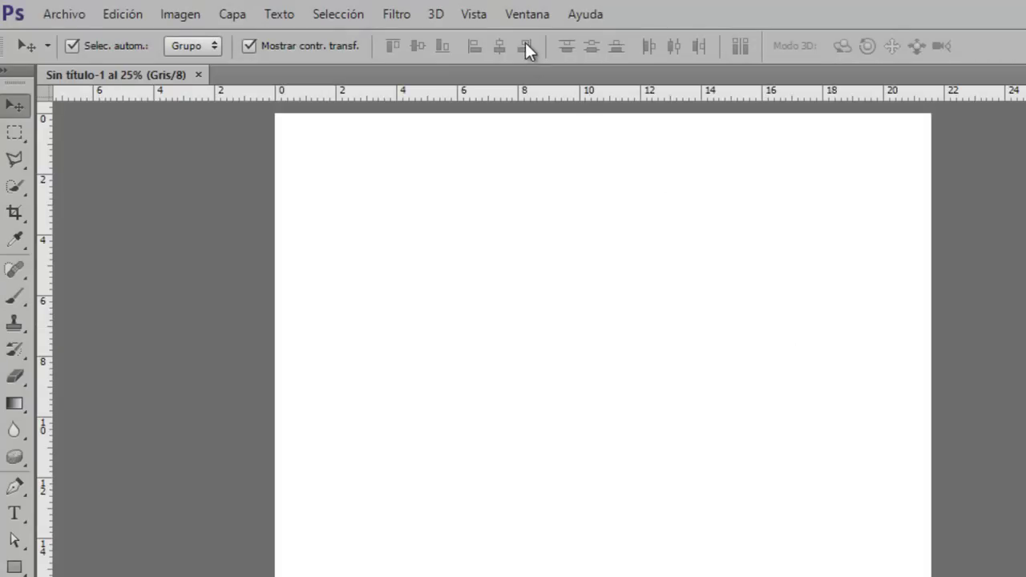
{"action": "left_click", "coordinate": [500, 15]}
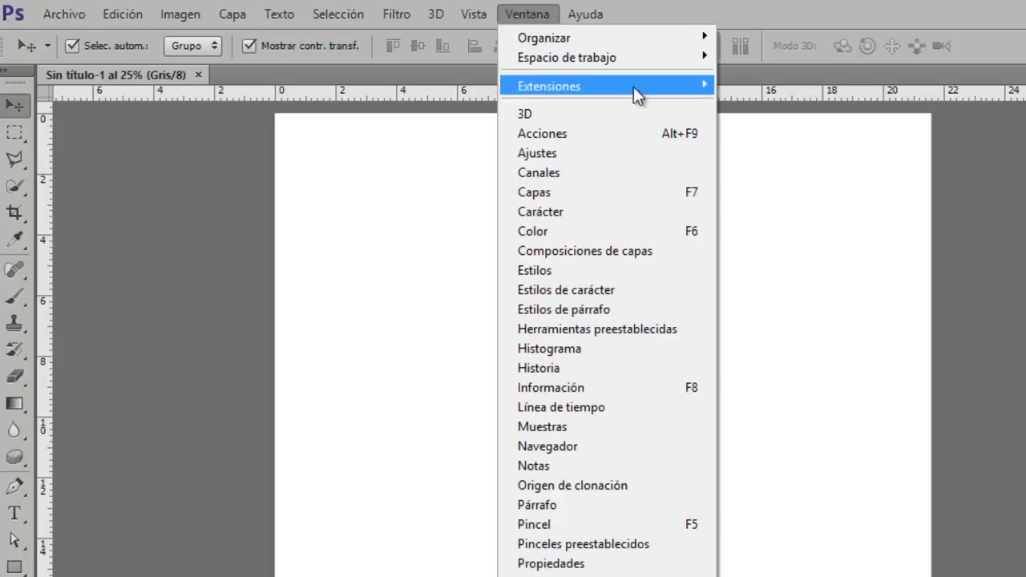
{"action": "mouse_move", "coordinate": [549, 86]}
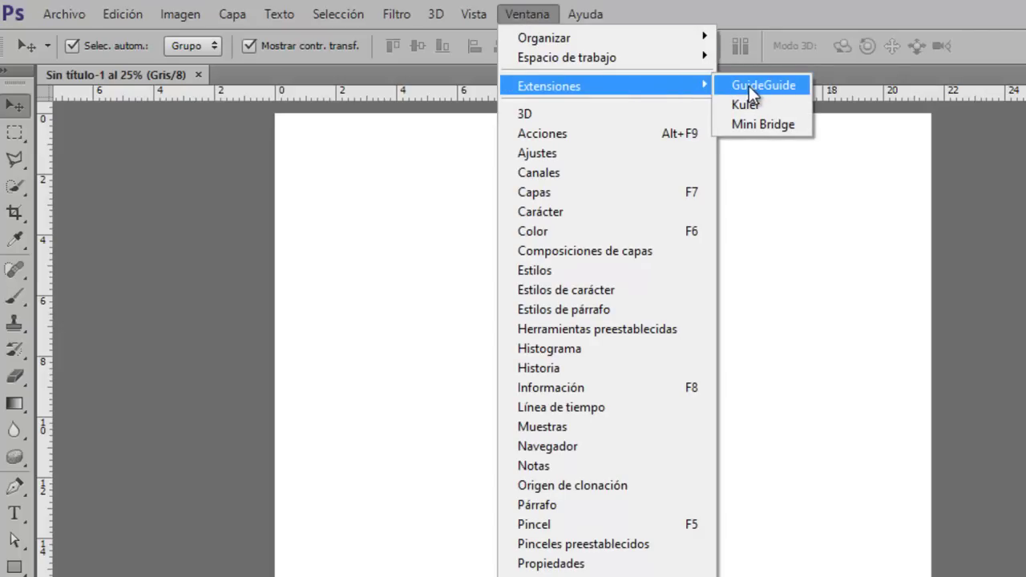
- Open the GuideGuide panel and add horizontal and vertical midpoint guides to the page
{"action": "left_click", "coordinate": [748, 86]}
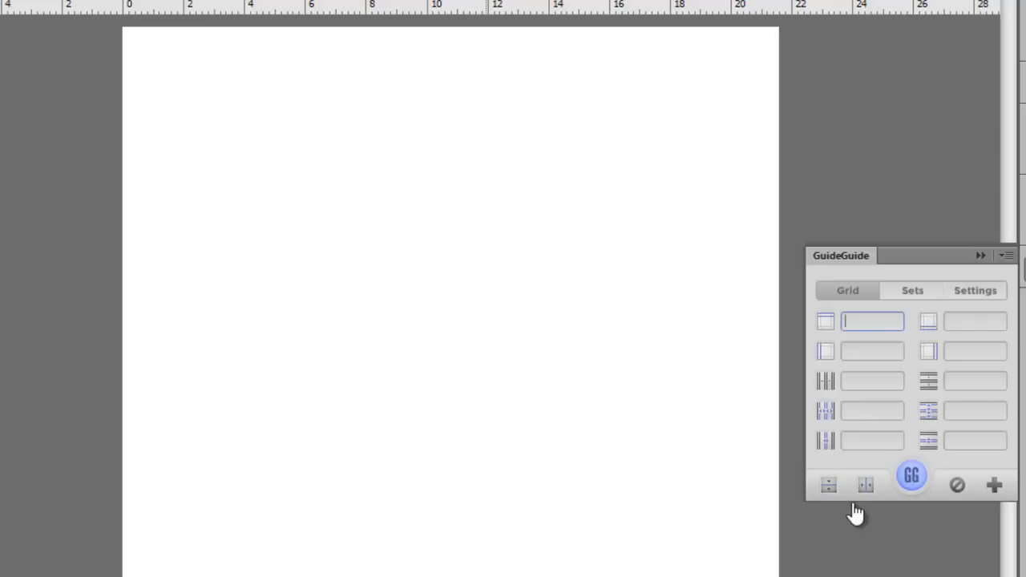
{"action": "left_click", "coordinate": [829, 486]}
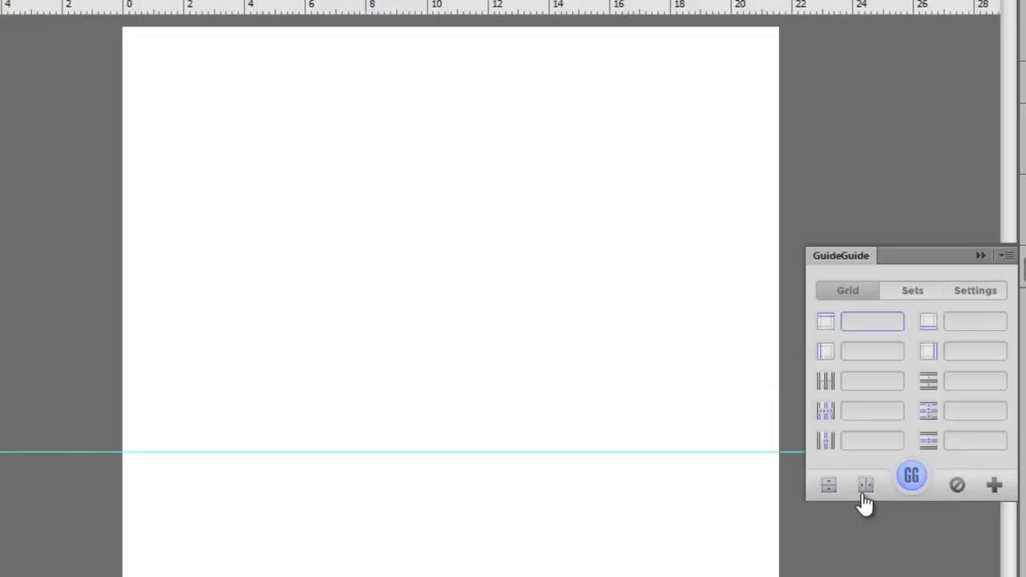
{"action": "left_click", "coordinate": [866, 486]}
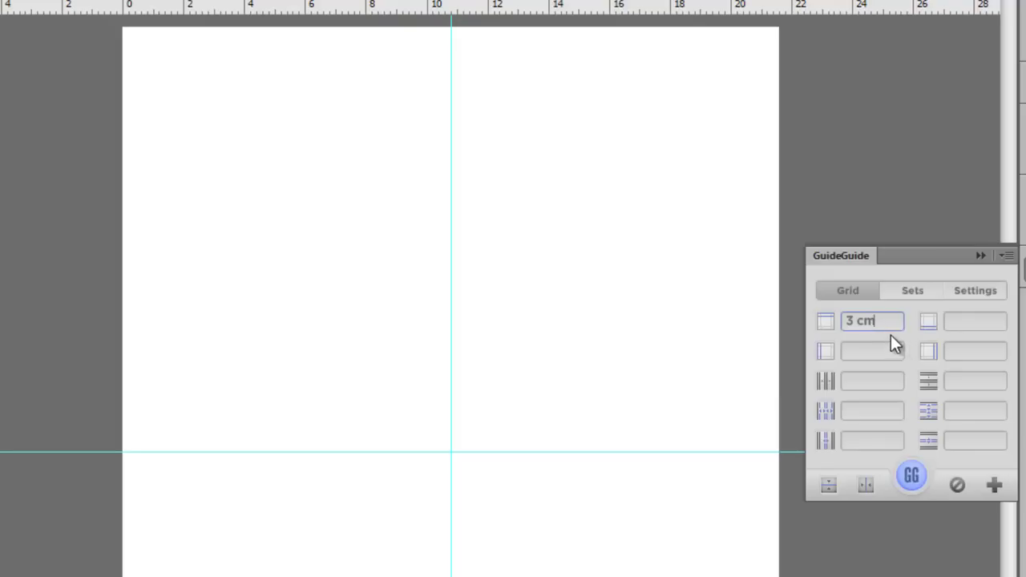
- Enter 3 cm bottom, left and right margins in GuideGuide and apply the margin guides
{"action": "left_click", "coordinate": [964, 323]}
{"action": "left_click", "coordinate": [885, 321]}
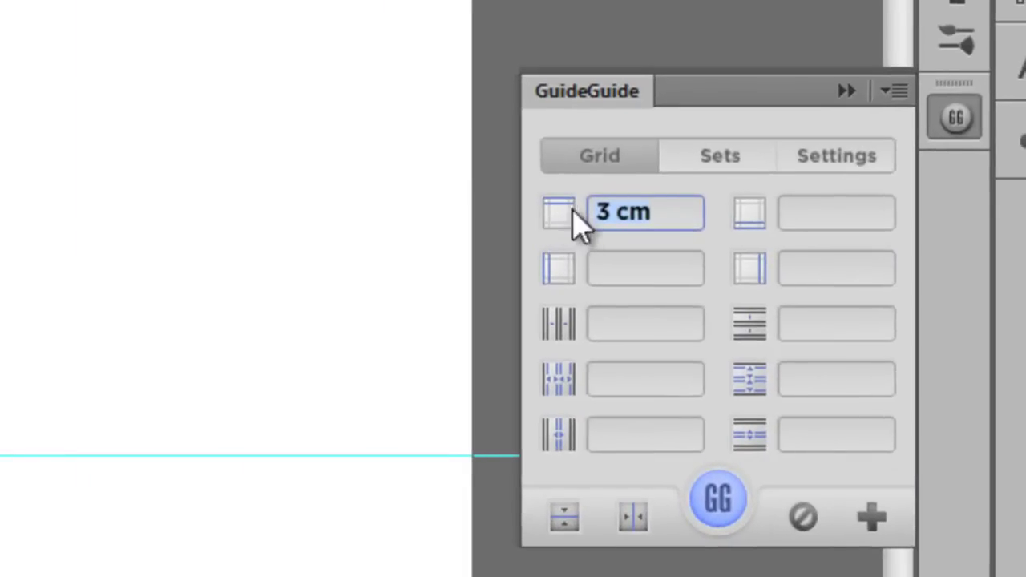
{"action": "left_click", "coordinate": [848, 216]}
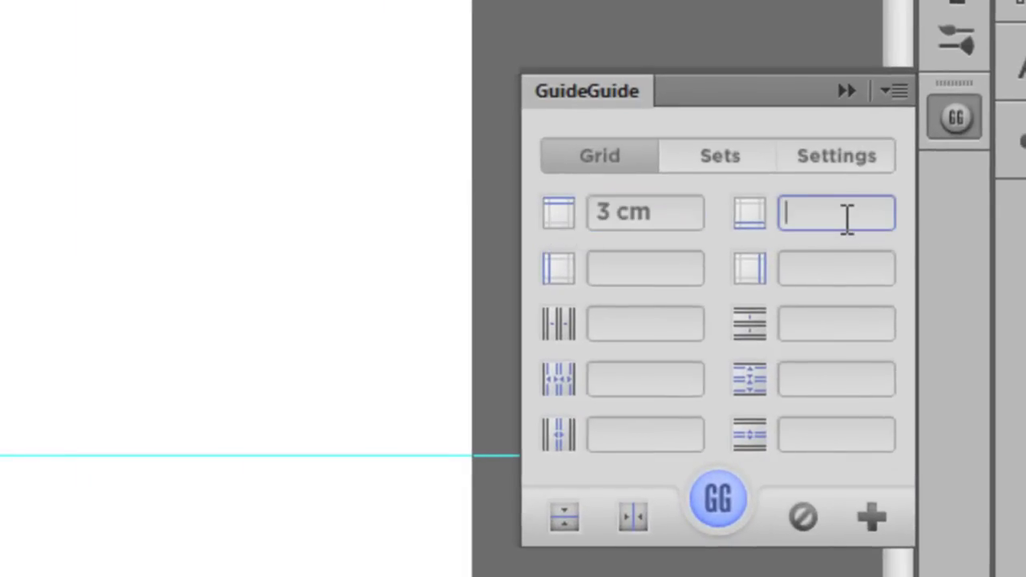
{"action": "type", "text": "3 cm"}
{"action": "left_click", "coordinate": [611, 269]}
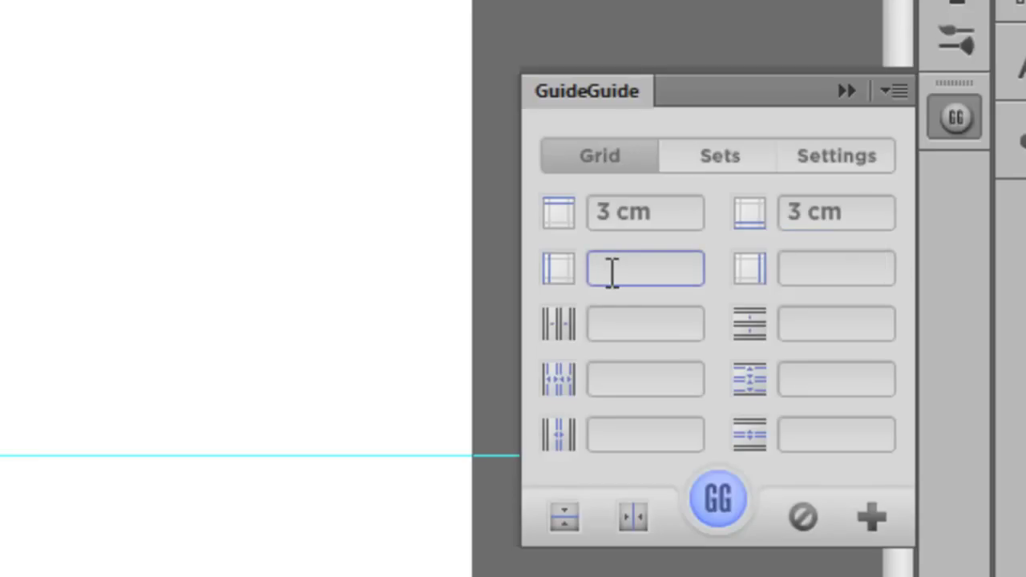
{"action": "type", "text": "3 cm"}
{"action": "left_click", "coordinate": [796, 274]}
{"action": "type", "text": "3 cm"}
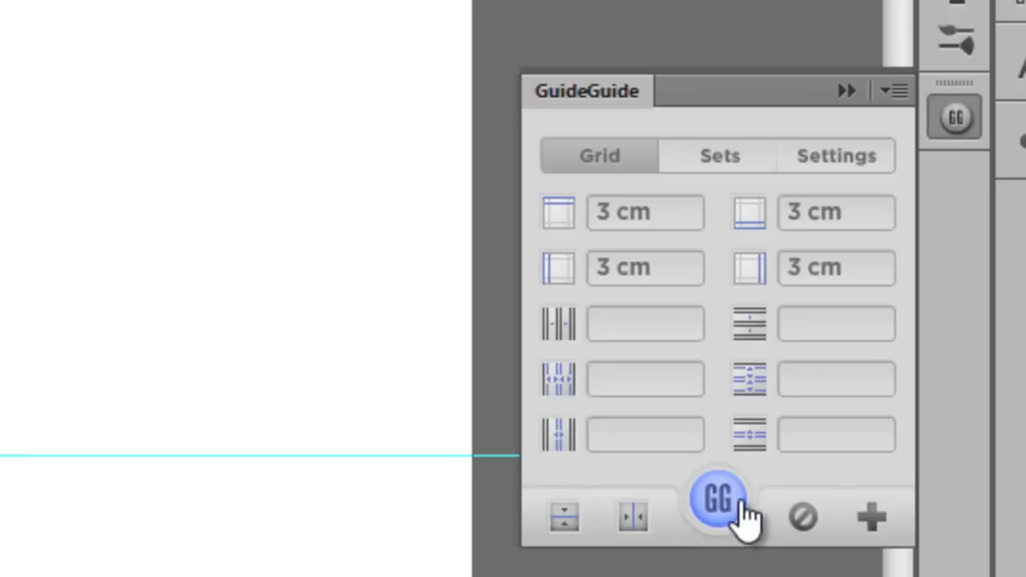
{"action": "left_click", "coordinate": [721, 517]}
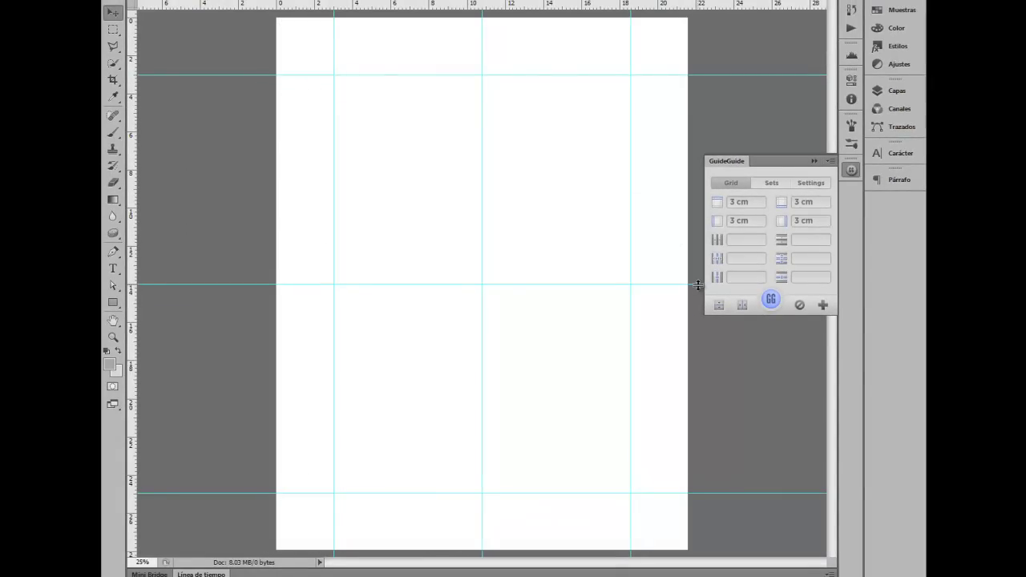
{"action": "left_click", "coordinate": [747, 276]}
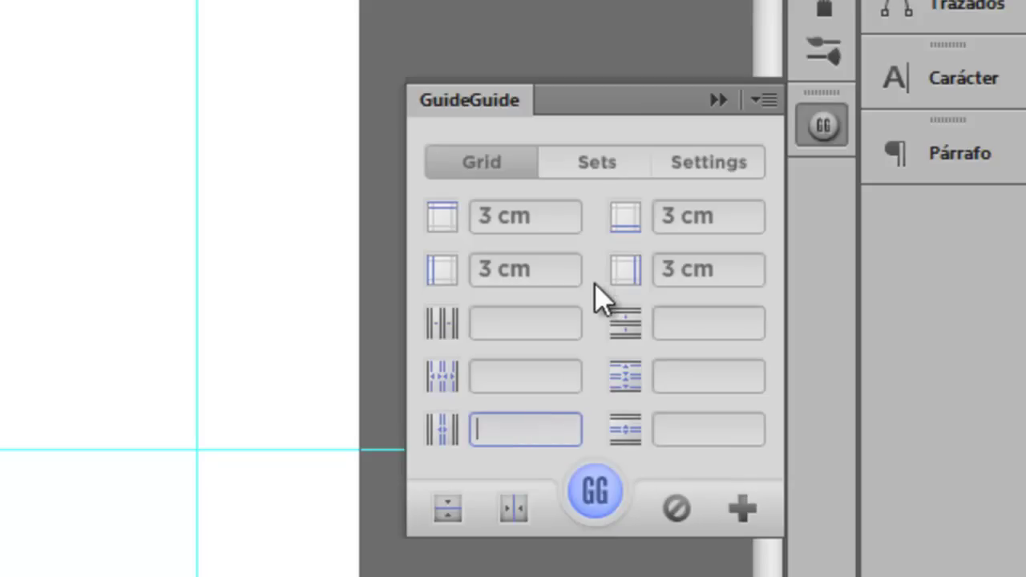
{"action": "left_click", "coordinate": [605, 168]}
{"action": "left_click", "coordinate": [498, 167]}
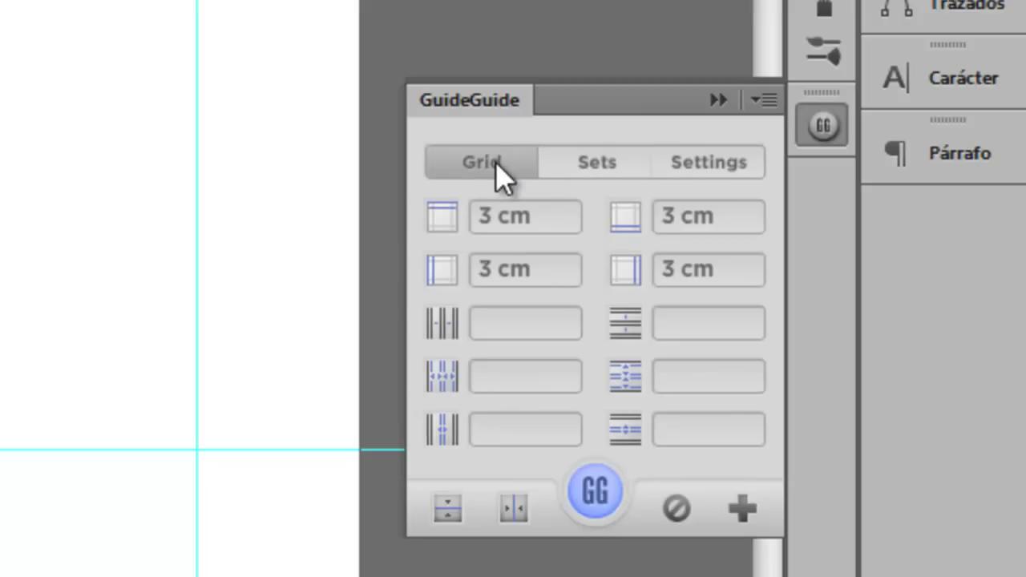